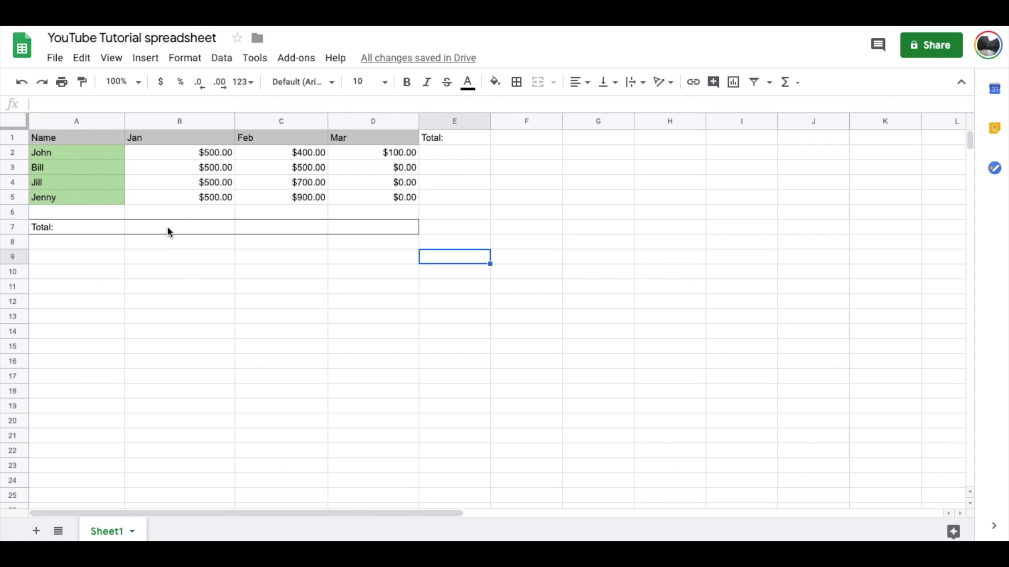
# Enter =SUM(B2:B5) in B7 for a $2,000.00 Jan total, then select the Jan values to verify.
pyautogui.click(195, 232)
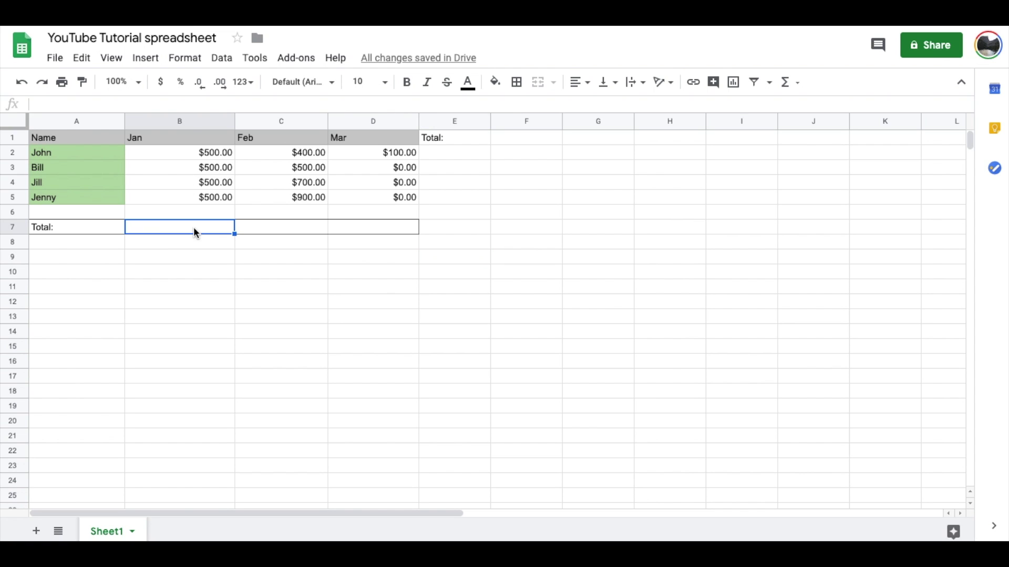
pyautogui.doubleClick(166, 236)
pyautogui.write('=sum')
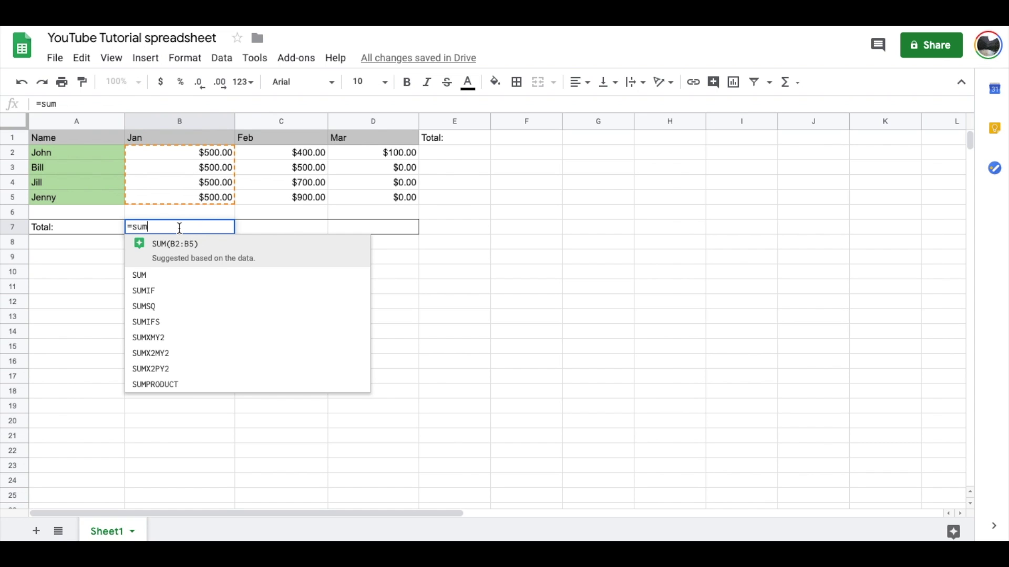
pyautogui.click(181, 249)
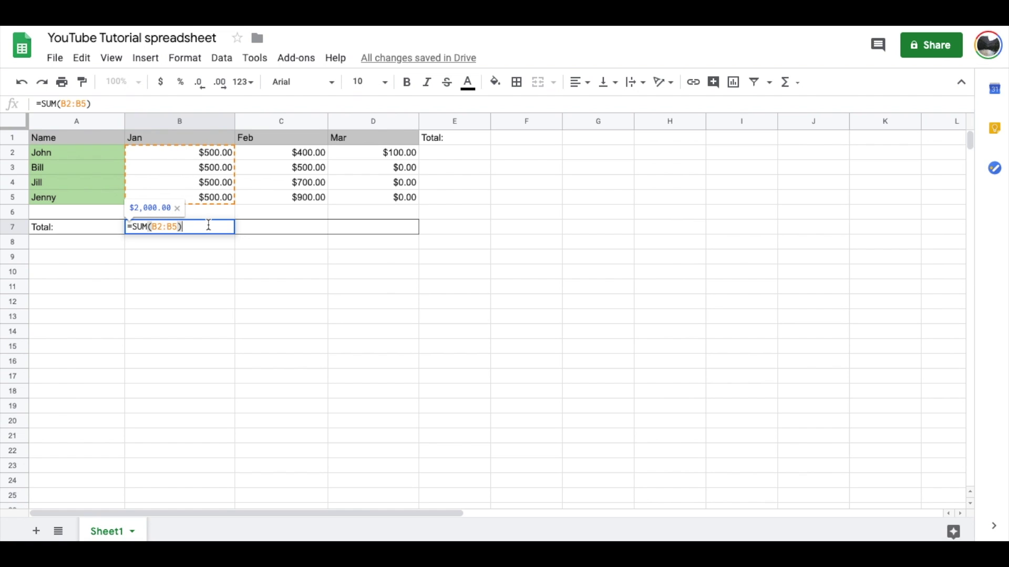
pyautogui.press('Return')
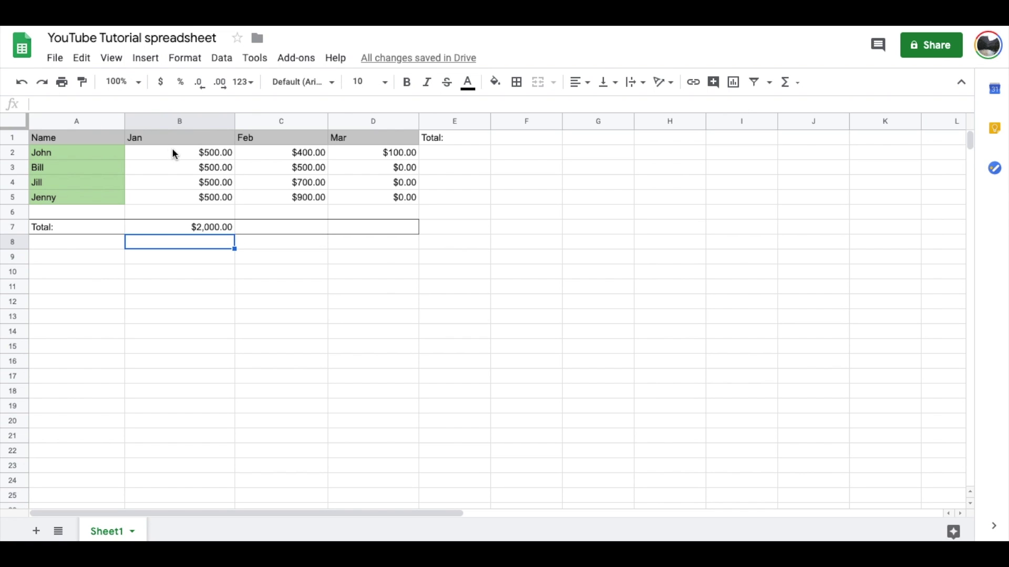
pyautogui.moveTo(171, 149); pyautogui.dragTo(181, 193)
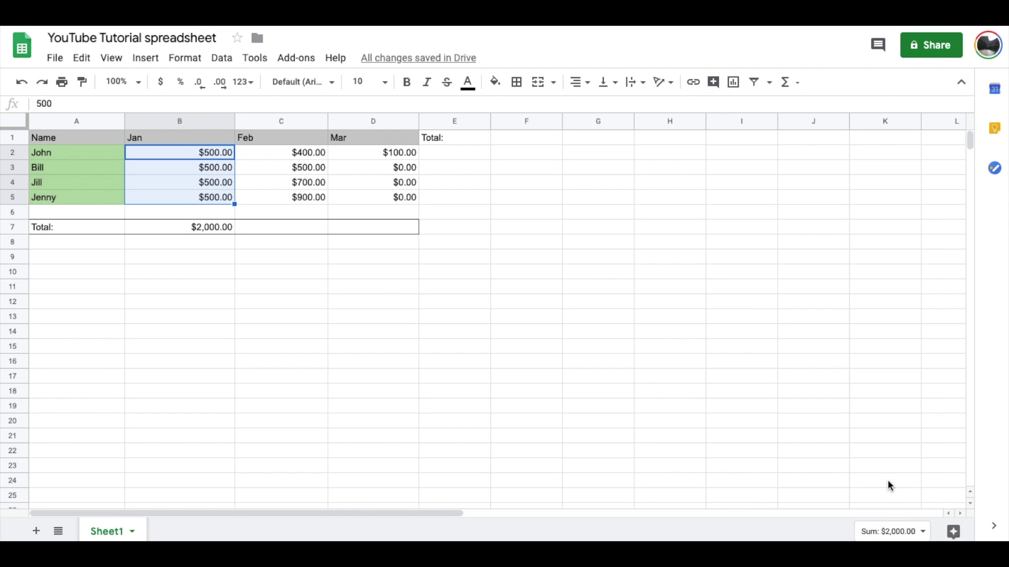
pyautogui.click(160, 229)
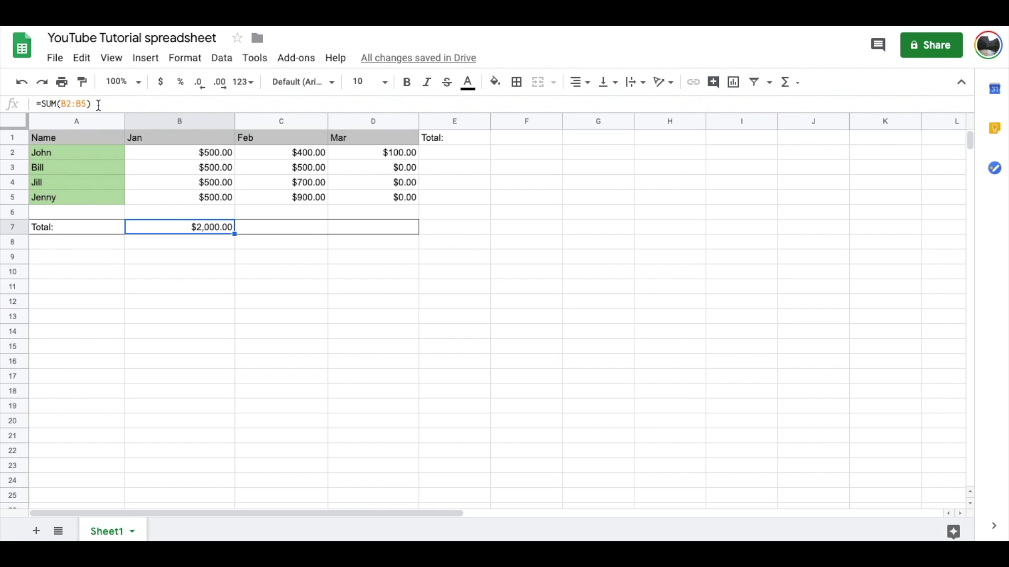
pyautogui.click(238, 241)
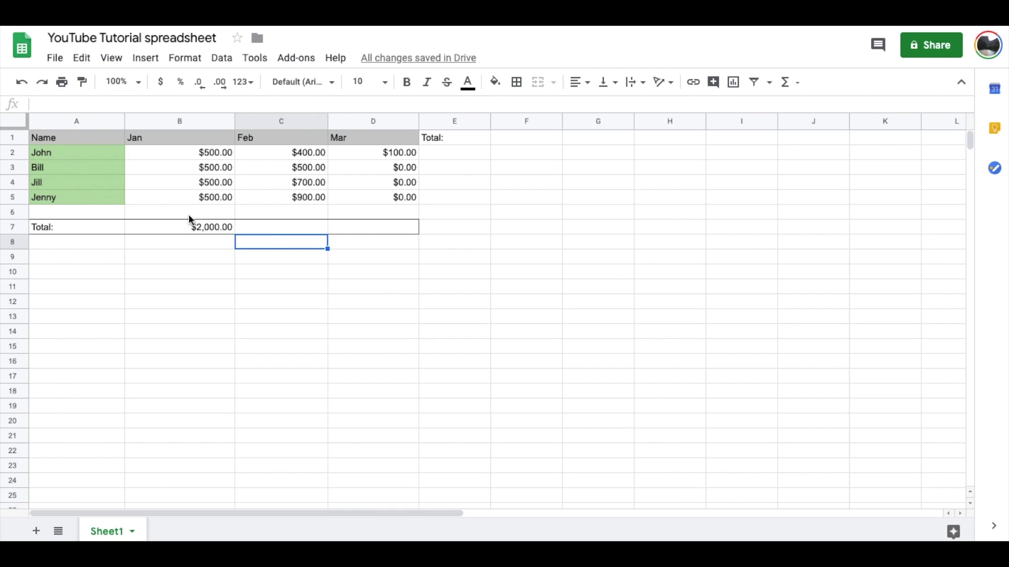
# Copy the B7 SUM formula into C7 and D7, giving Feb $2,500.00 and Mar $100.00.
pyautogui.click(176, 221)
pyautogui.hotkey('ctrl', 'c')
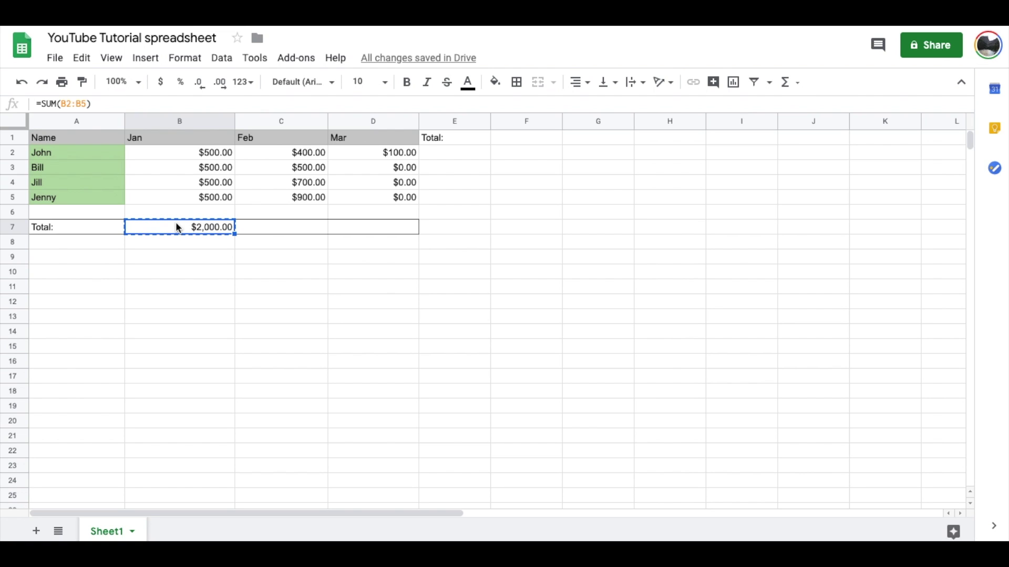
pyautogui.click(81, 59)
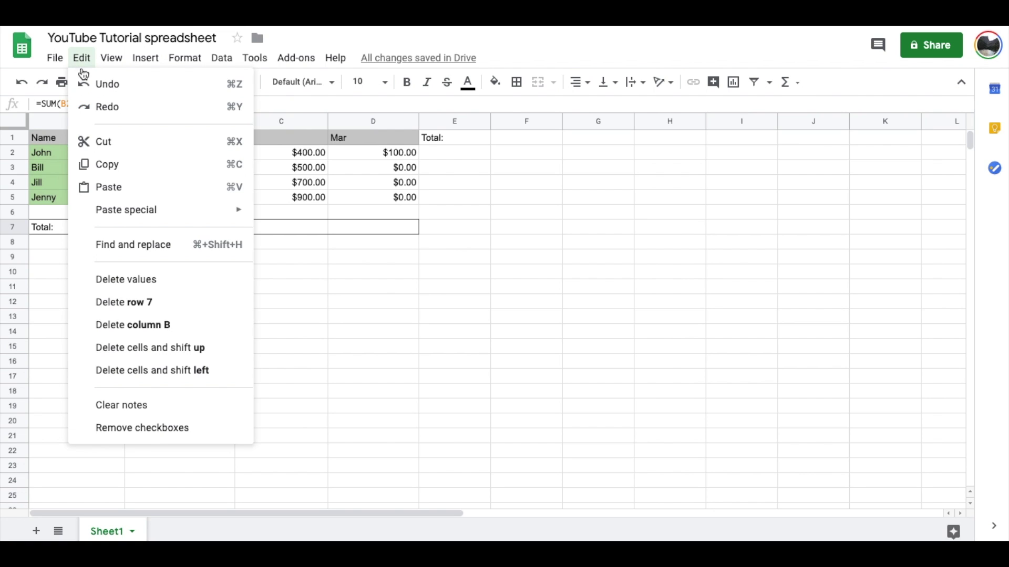
pyautogui.click(110, 164)
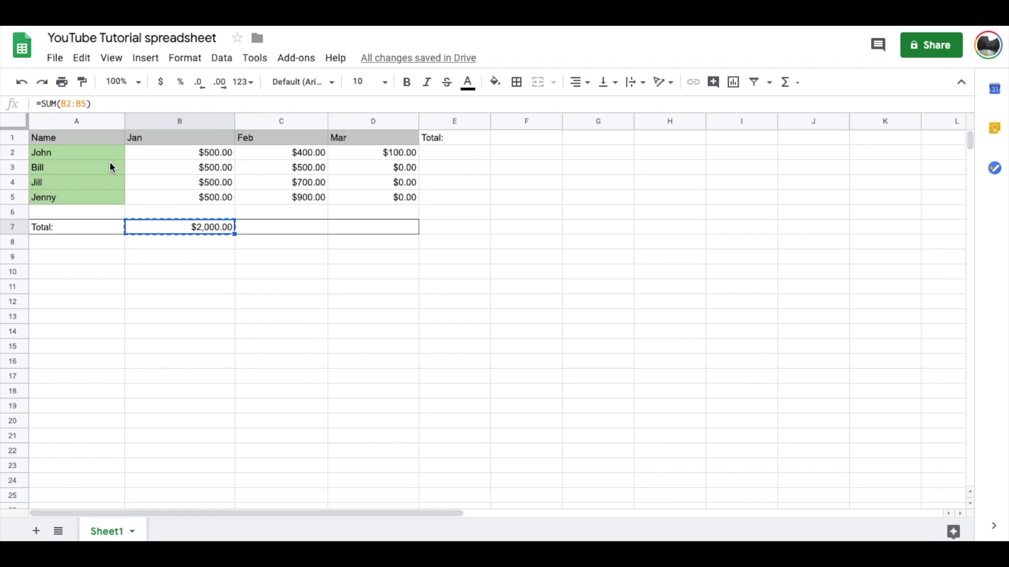
pyautogui.click(261, 227)
pyautogui.hotkey('ctrl', 'v')
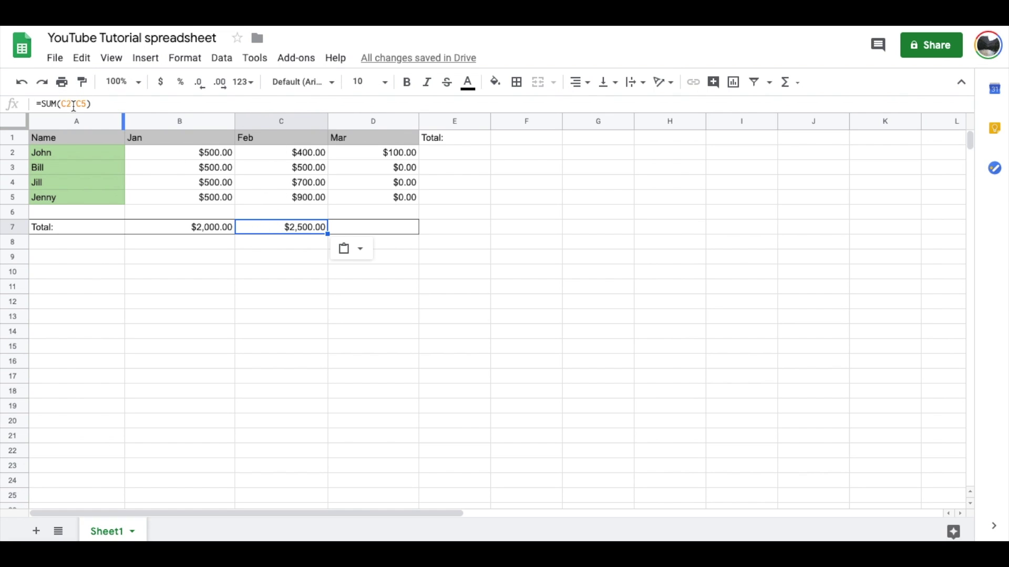
pyautogui.click(340, 227)
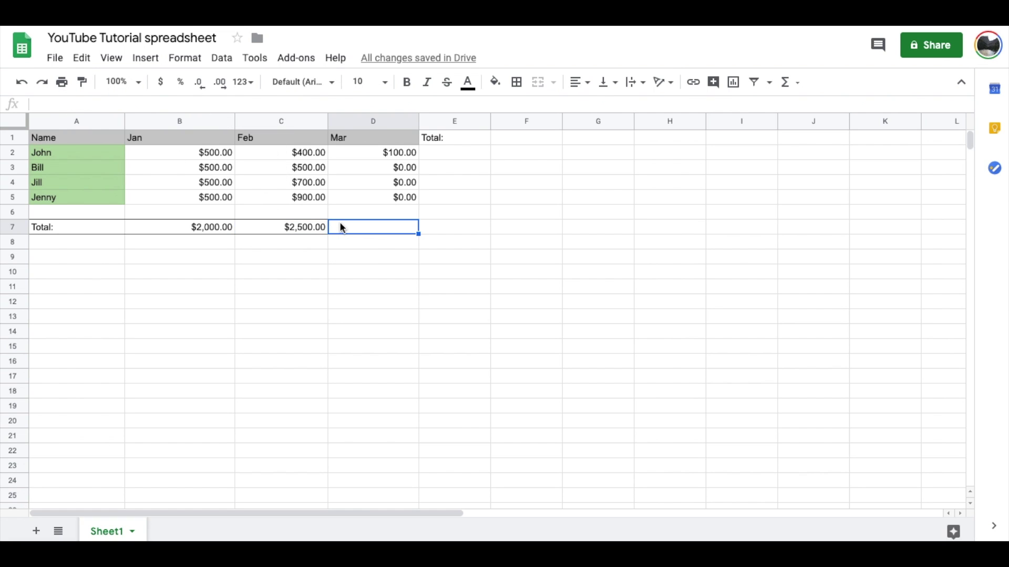
pyautogui.hotkey('ctrl', 'v')
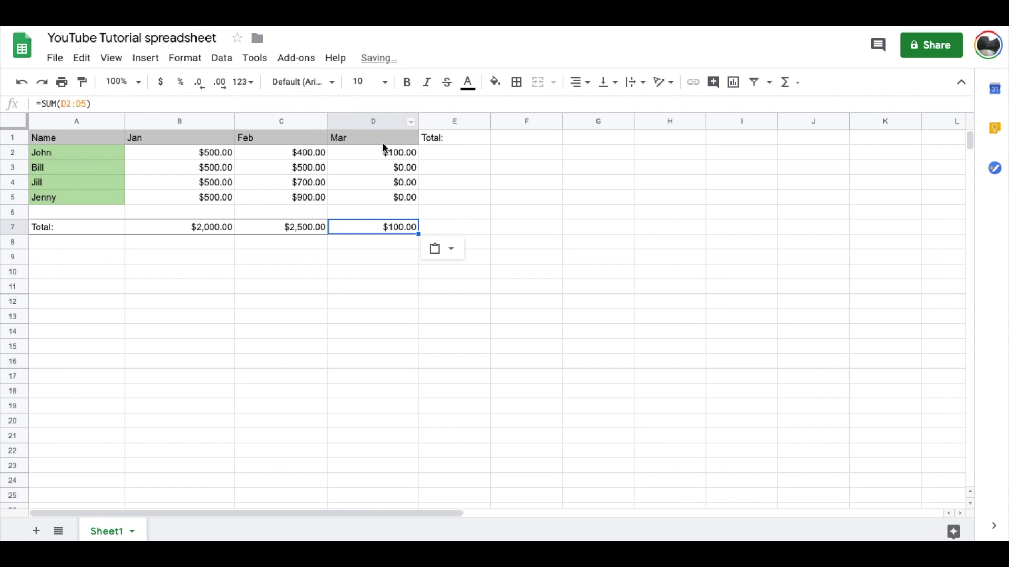
pyautogui.click(344, 243)
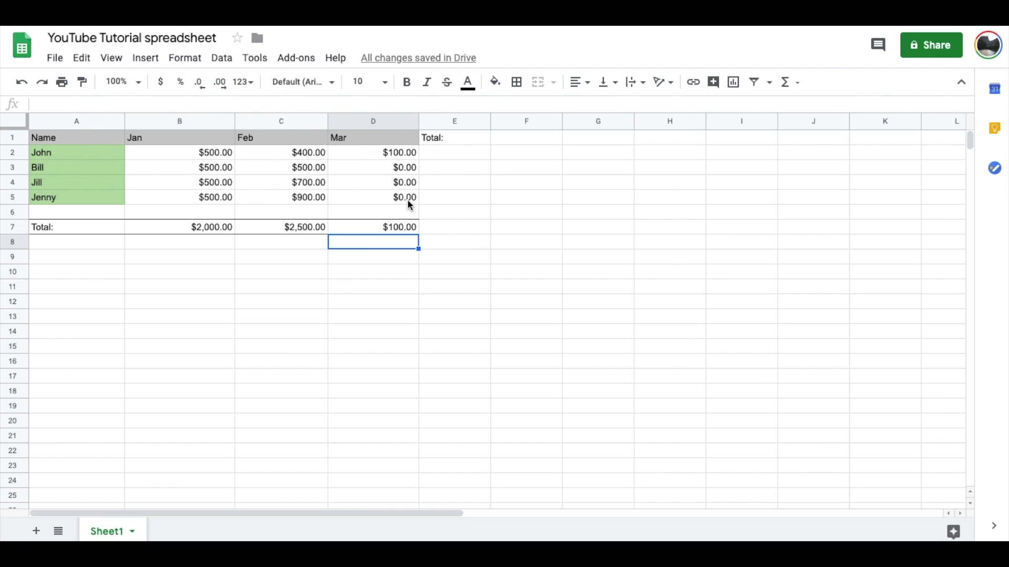
# Enter =sum(B2:D2) in E2 so John's row total reads $1,000.00.
pyautogui.click(455, 158)
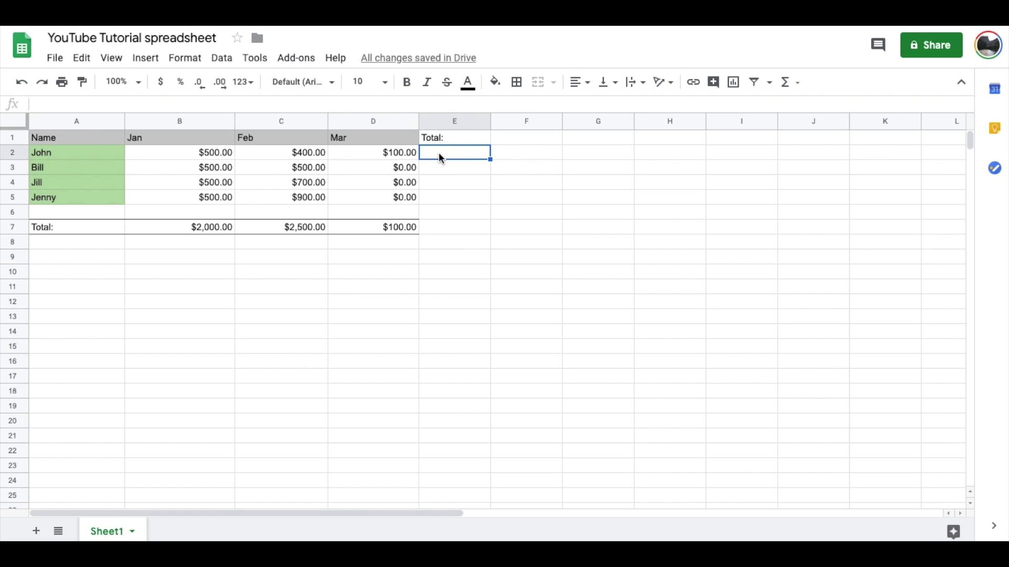
pyautogui.write('=')
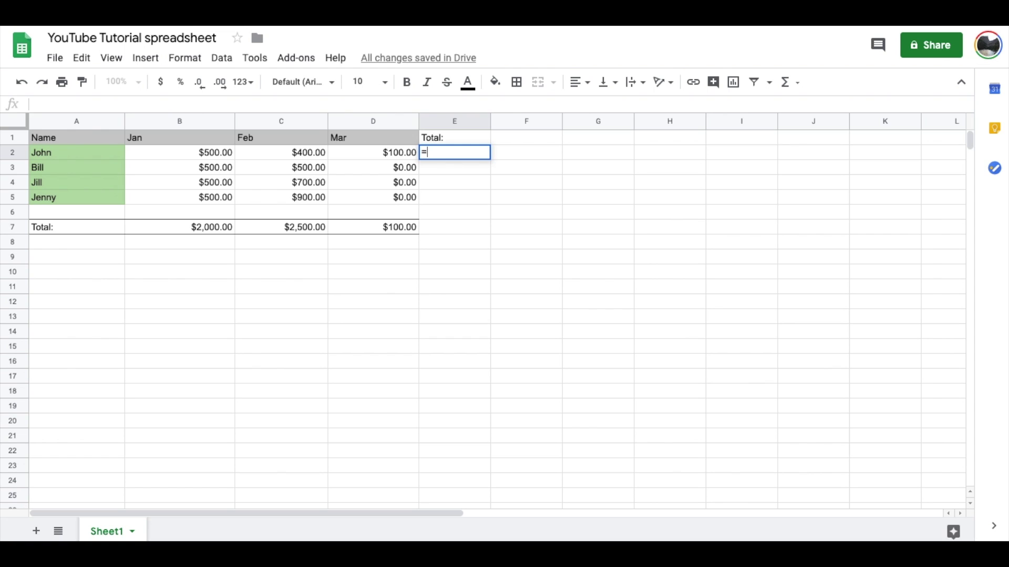
pyautogui.write('sum(B')
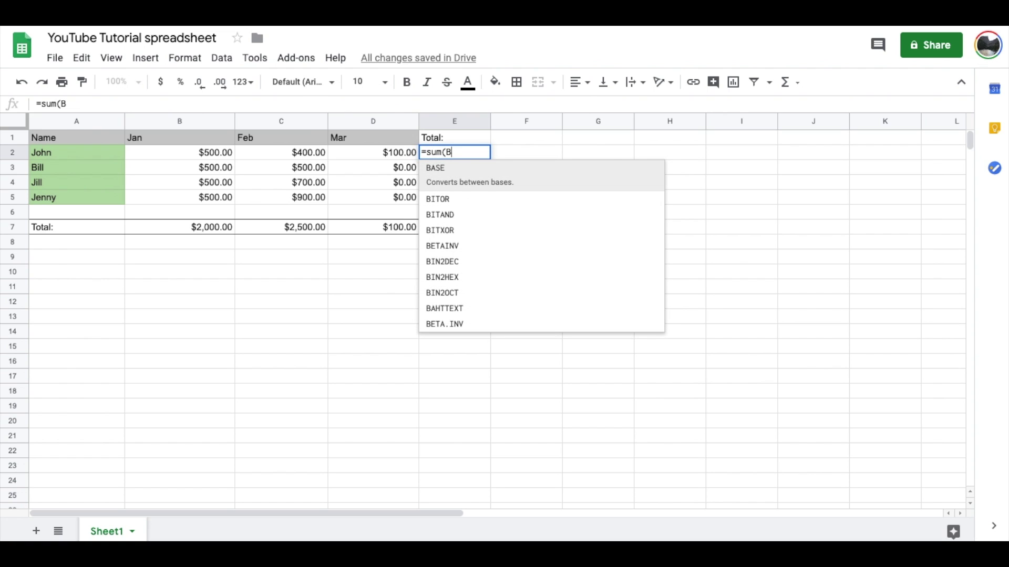
pyautogui.write('2')
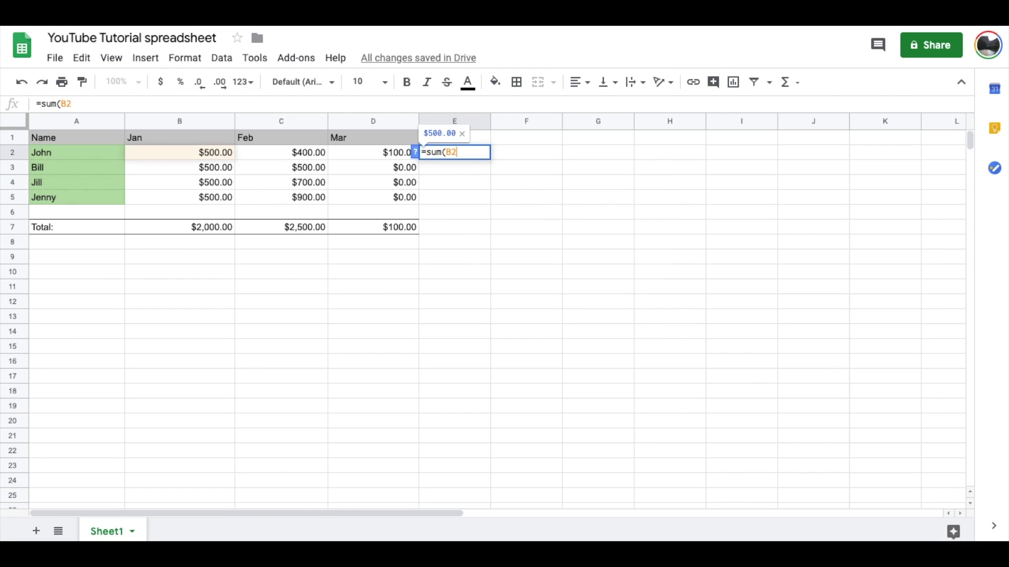
pyautogui.write(':')
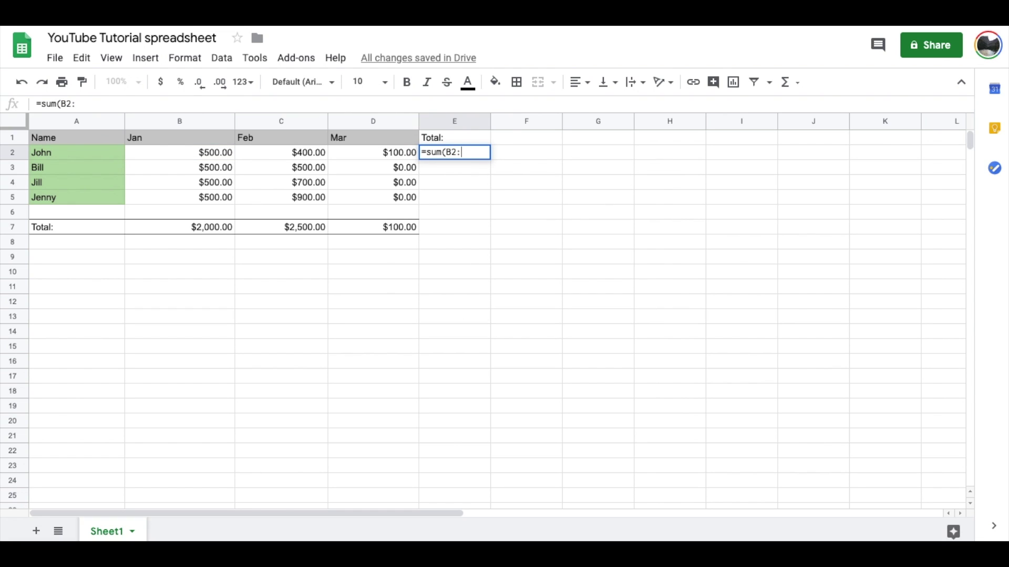
pyautogui.write('D2')
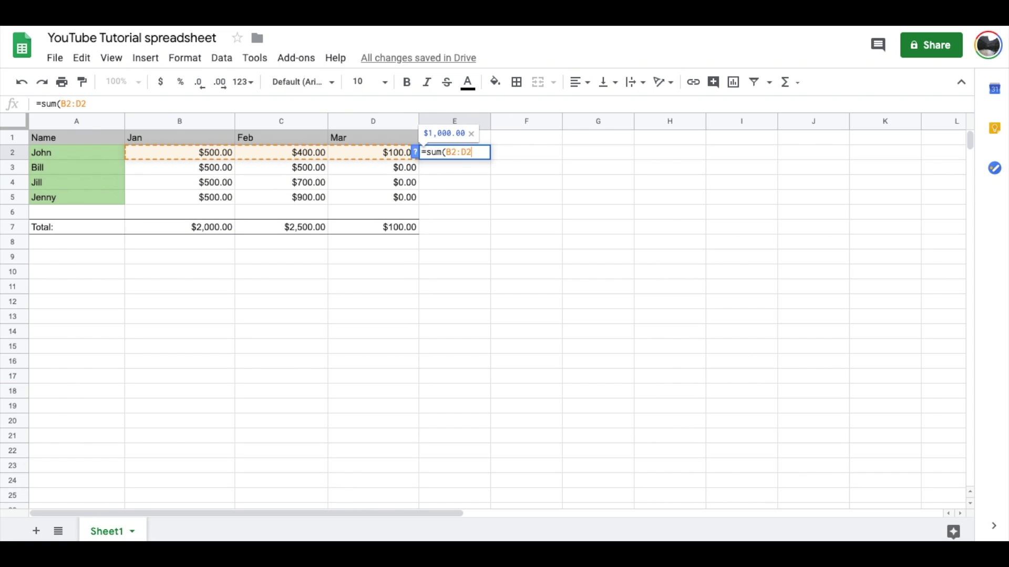
pyautogui.write(')')
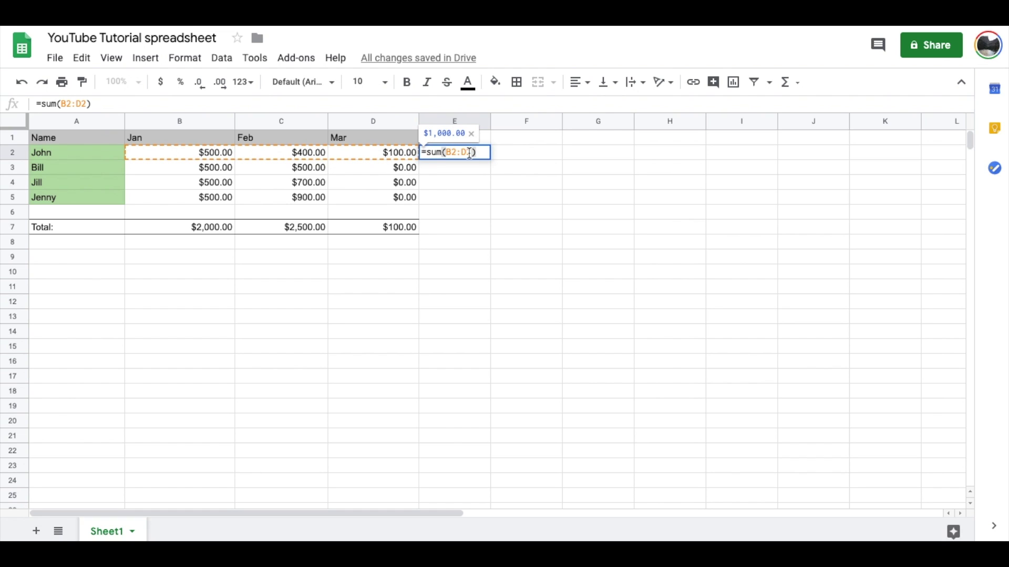
pyautogui.press('Return')
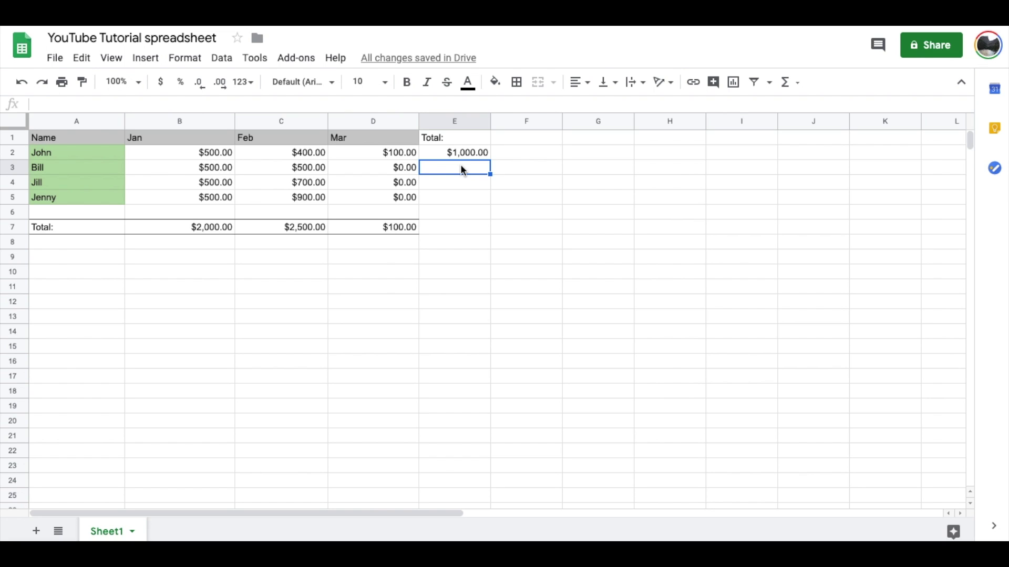
# Enter =sum(B5:D5) in E3, selecting row 5's Jan–Mar values, to get $1,400.00.
pyautogui.write('=')
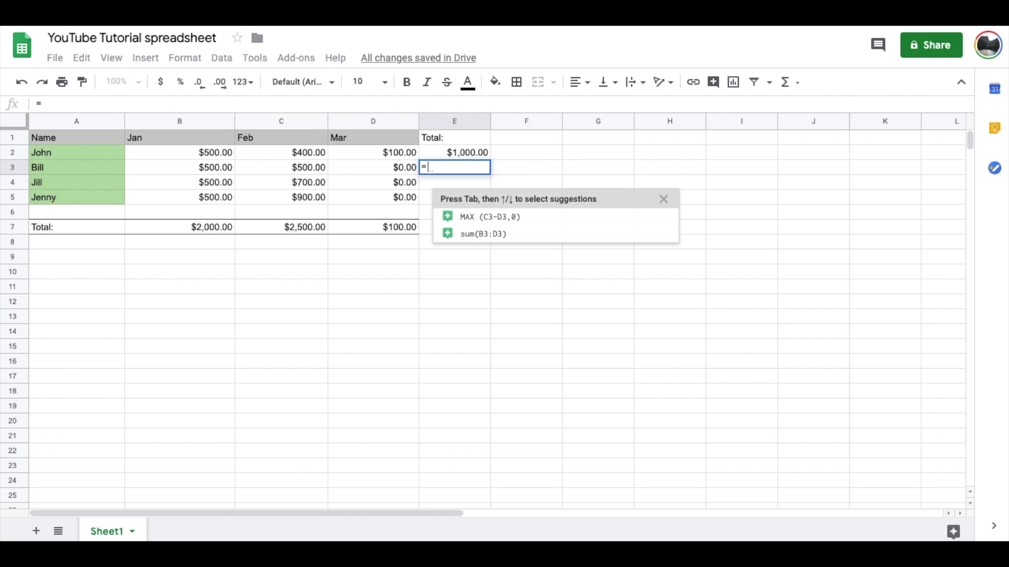
pyautogui.write('sum(')
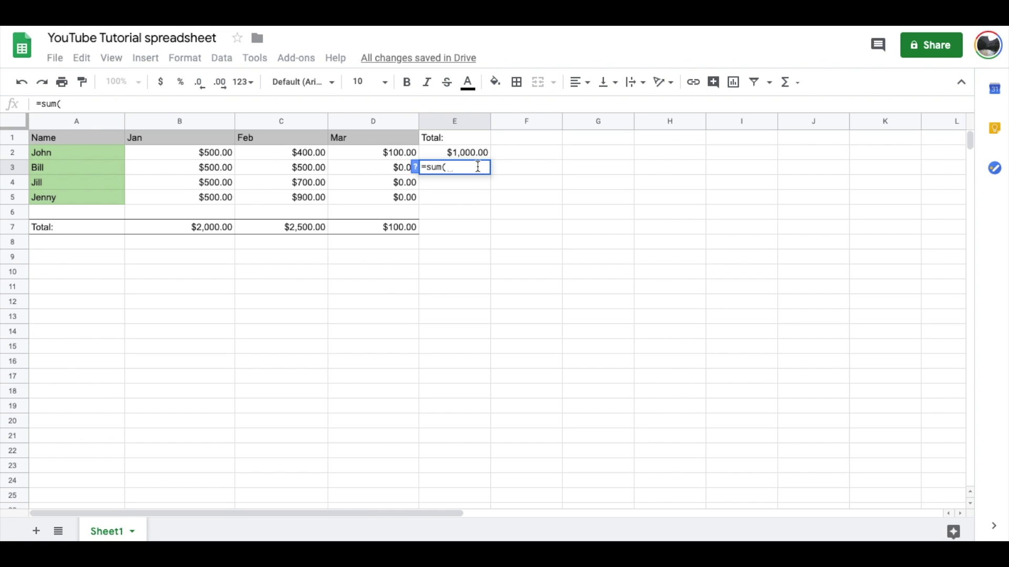
pyautogui.moveTo(194, 192); pyautogui.dragTo(356, 203)
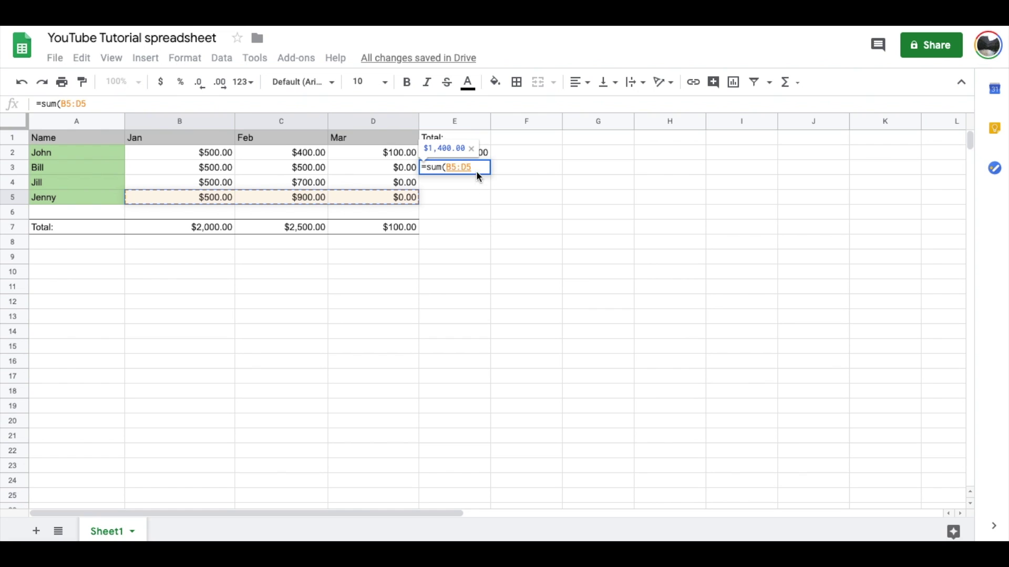
pyautogui.write(')')
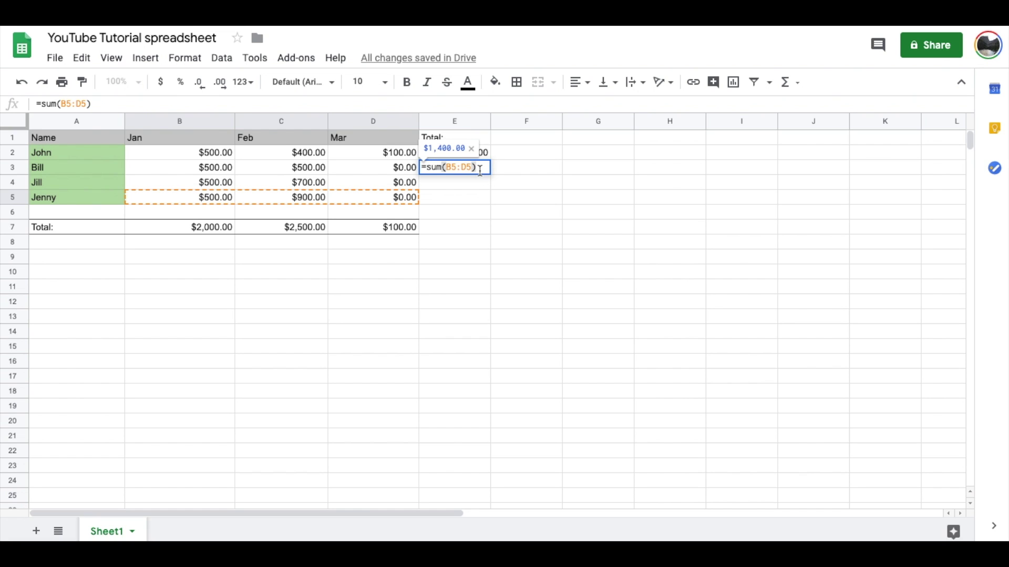
pyautogui.press('Return')
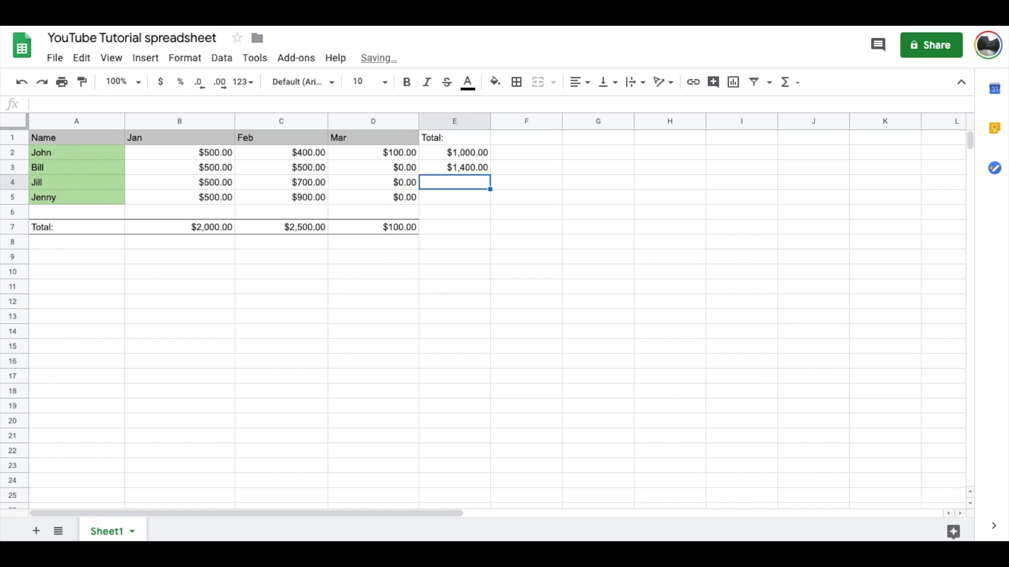
# Reopen the E3 formula to check it, leaving it unchanged.
pyautogui.click(444, 167)
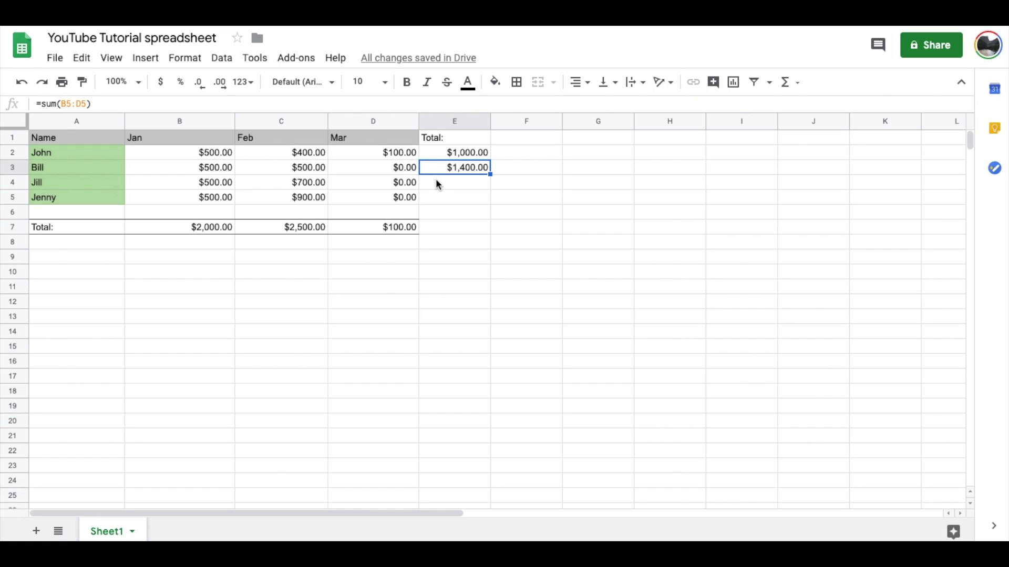
pyautogui.click(441, 169)
pyautogui.doubleClick(440, 169)
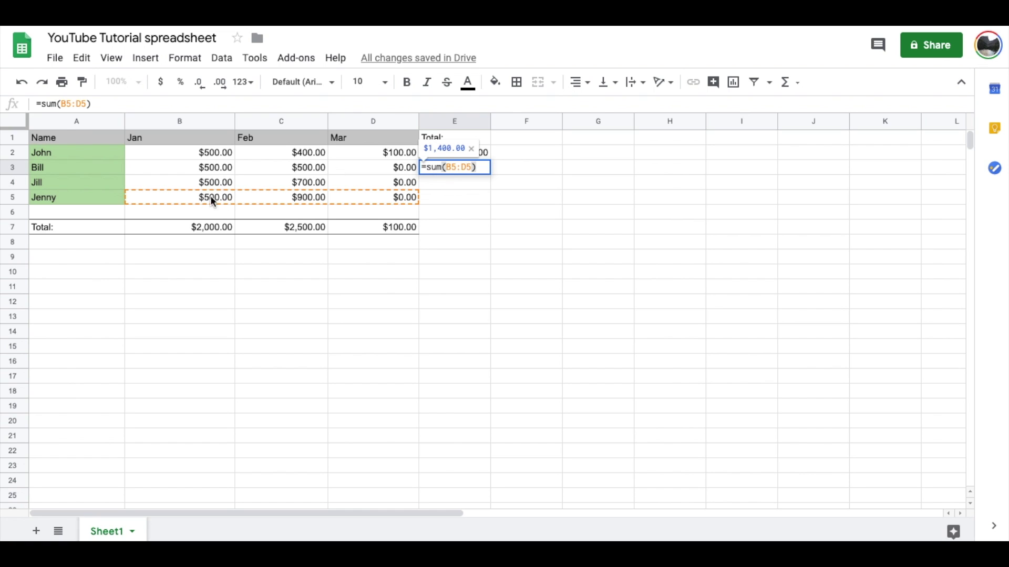
pyautogui.click(452, 190)
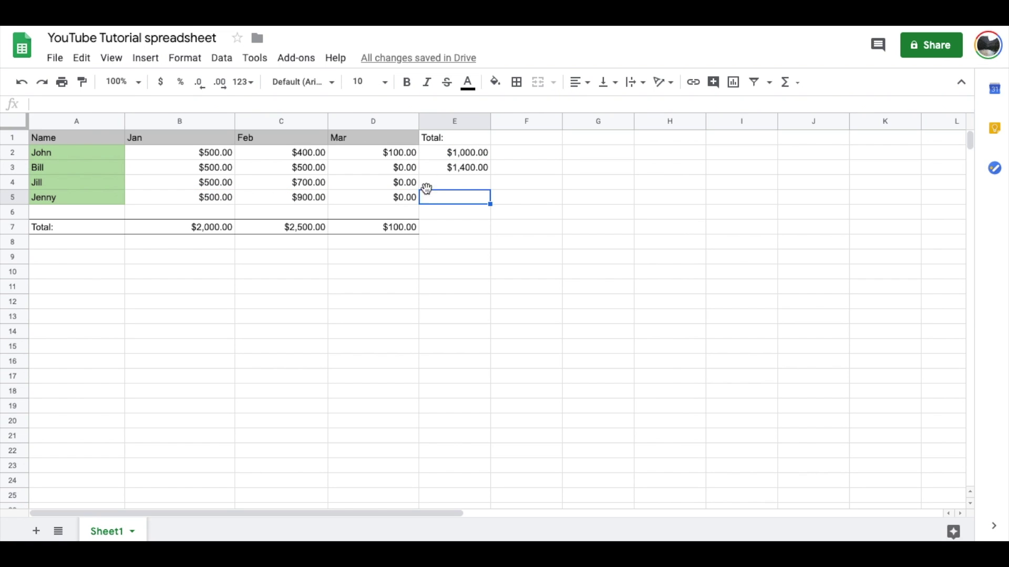
pyautogui.click(464, 167)
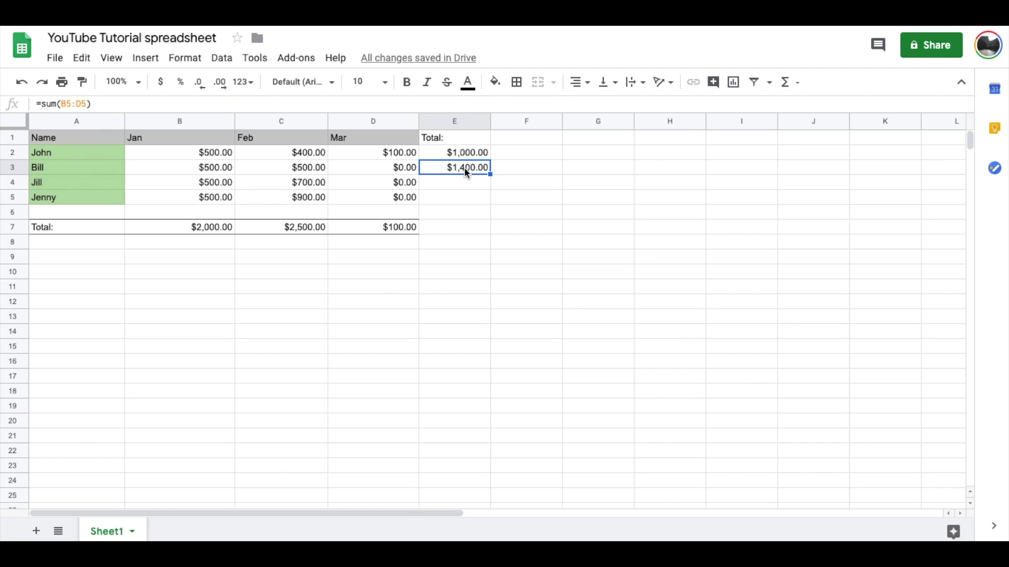
# Delete the $1,400.00 formula from E3, leaving only John's total in column E.
pyautogui.press('Delete')
pyautogui.click(461, 204)
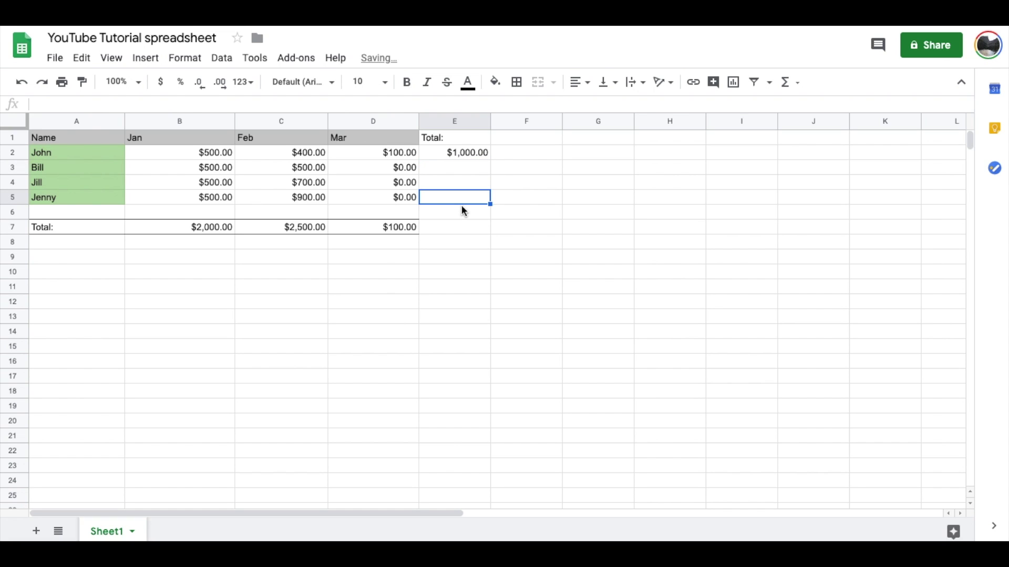